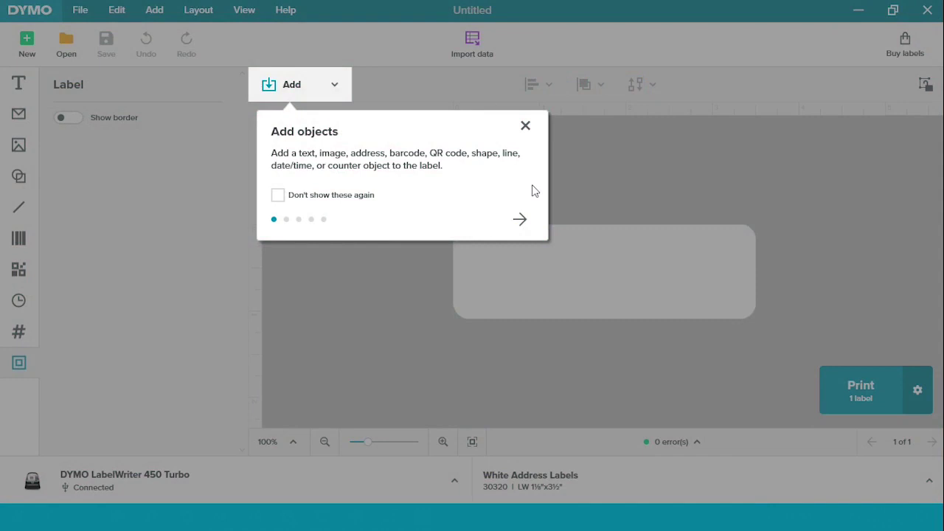
# Dismiss the tips and create a new blank label on 30252 White Address Labels
pyautogui.click(525, 125)
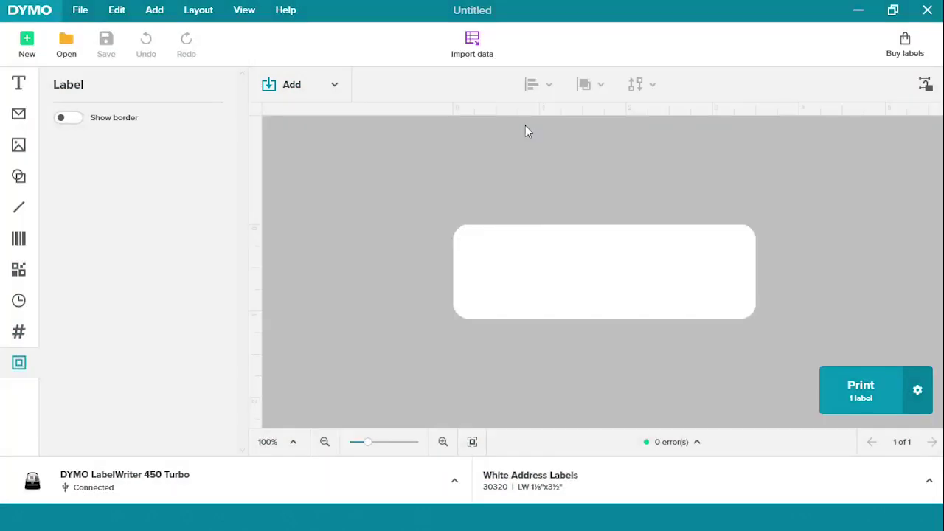
pyautogui.click(34, 49)
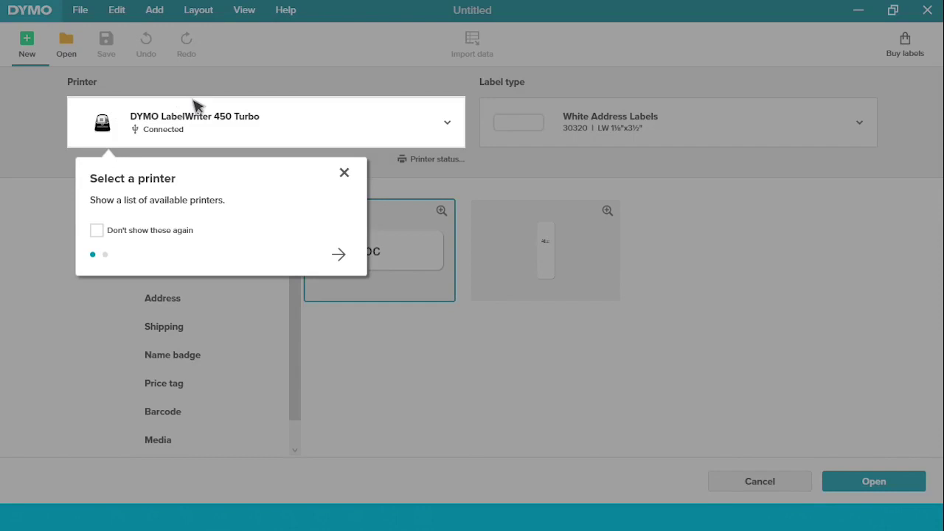
pyautogui.click(342, 254)
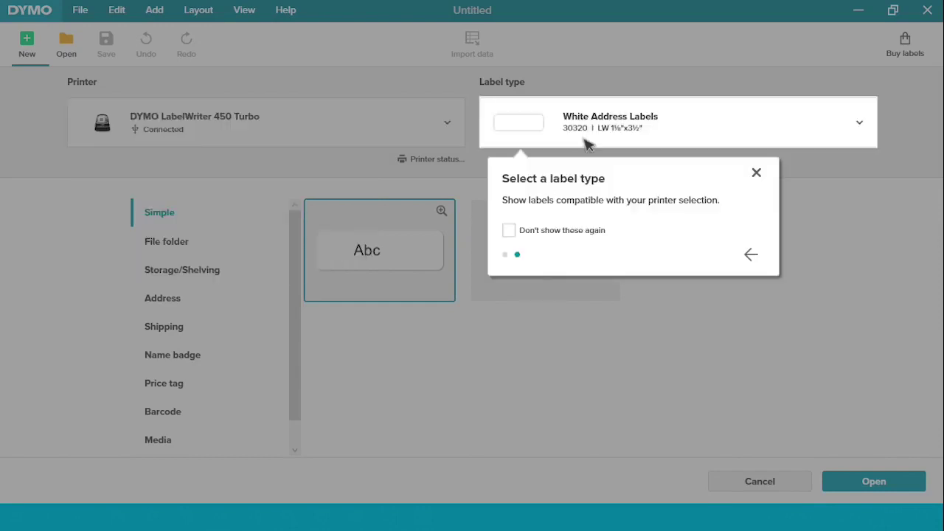
pyautogui.click(588, 144)
pyautogui.click(586, 131)
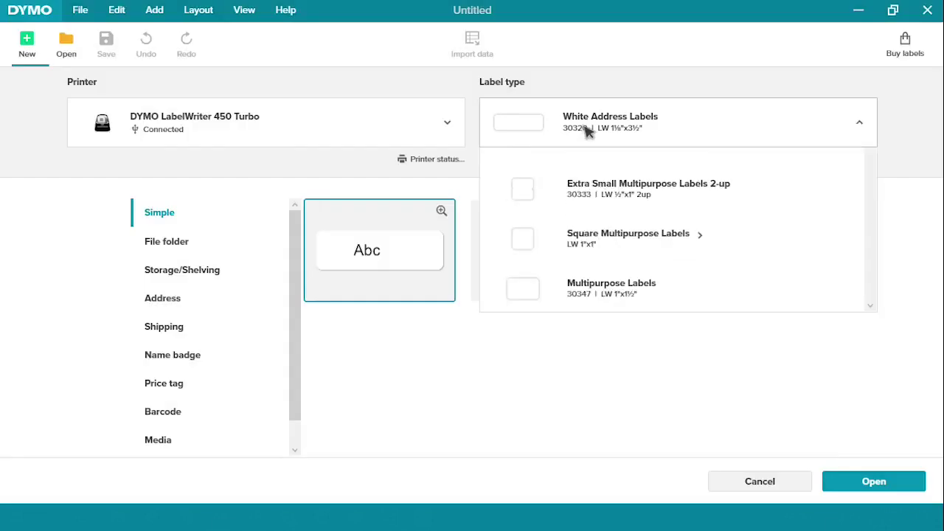
pyautogui.write('3')
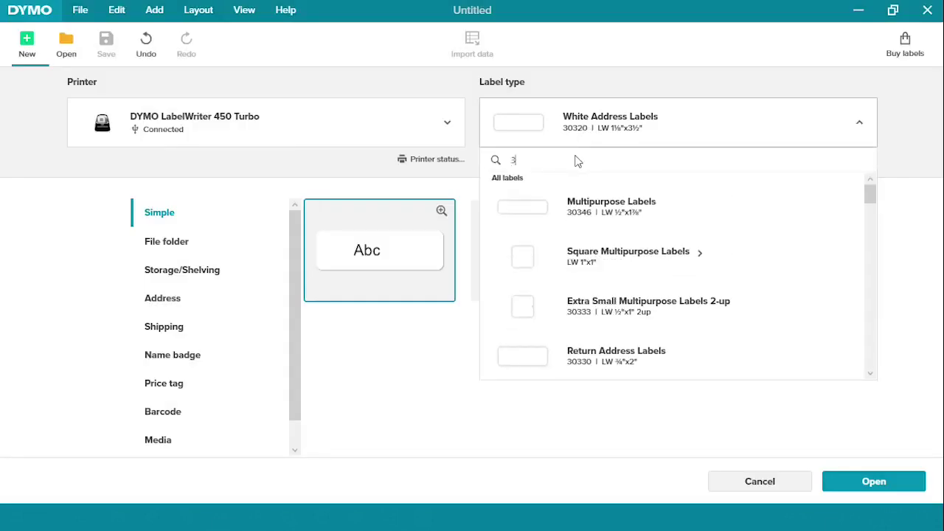
pyautogui.write('0252')
pyautogui.click(588, 207)
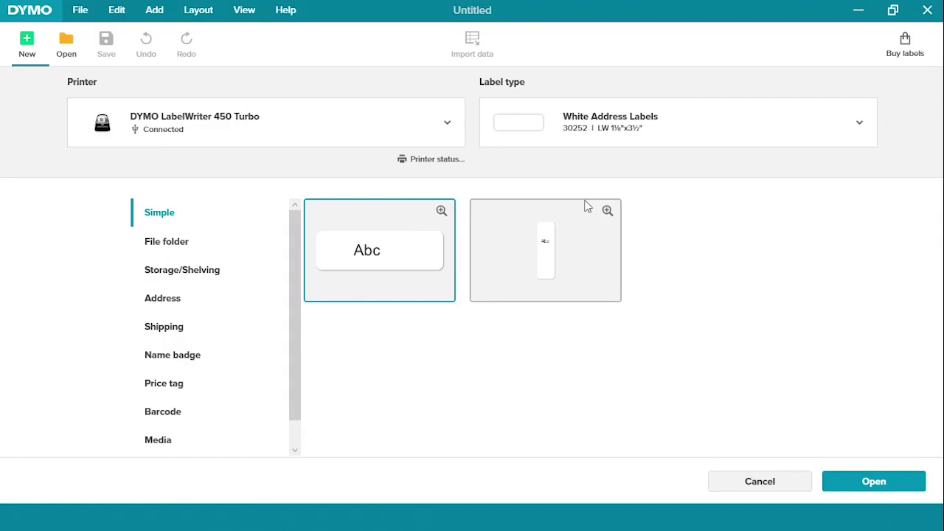
pyautogui.scroll(-1, 221, 413)
pyautogui.click(225, 441)
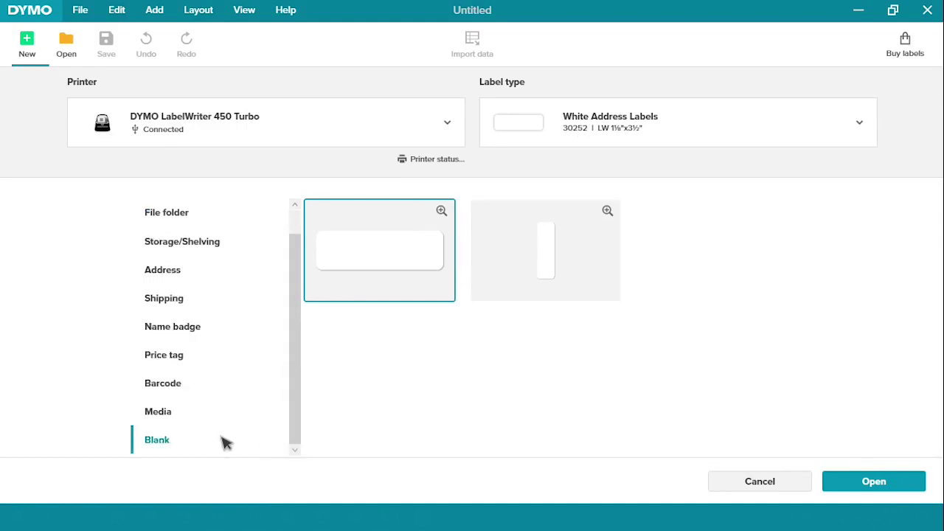
pyautogui.click(850, 484)
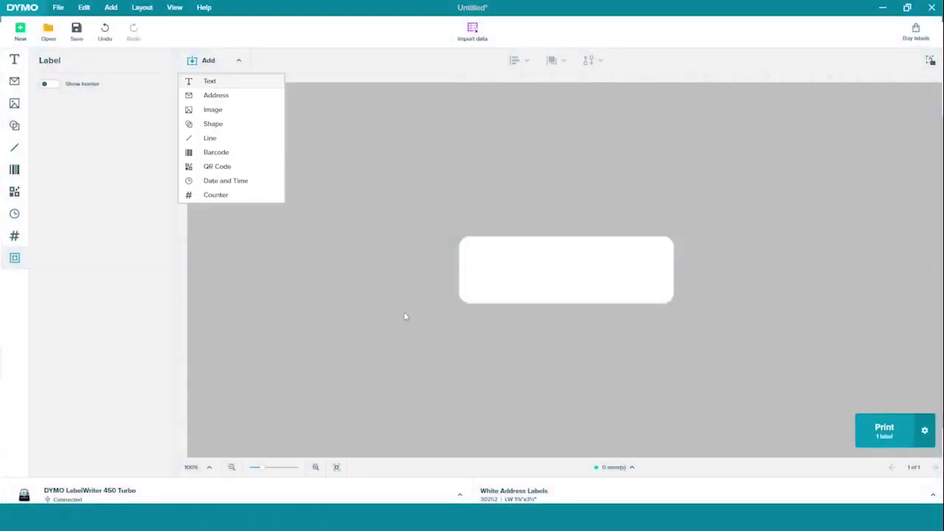
# Add a text object reading 'Sweaters', widen it, and centre it horizontally on the label
pyautogui.click(221, 82)
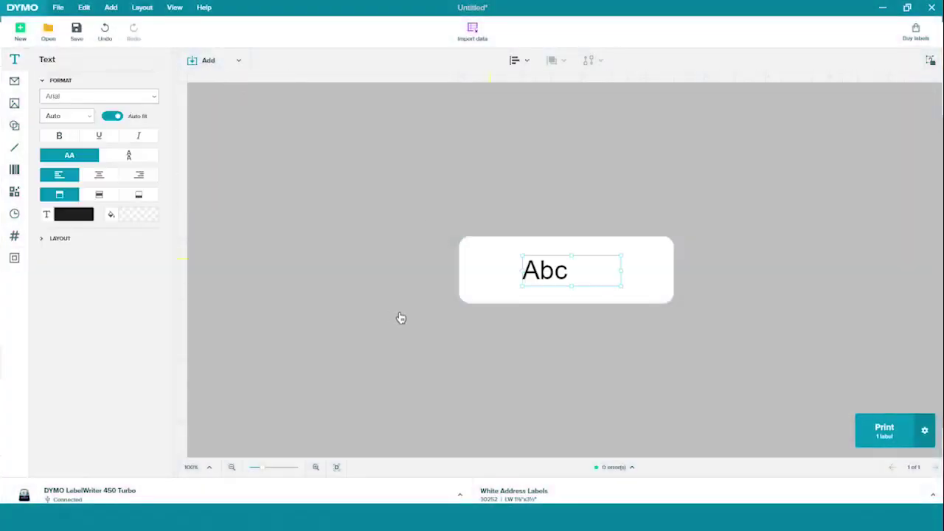
pyautogui.doubleClick(567, 274)
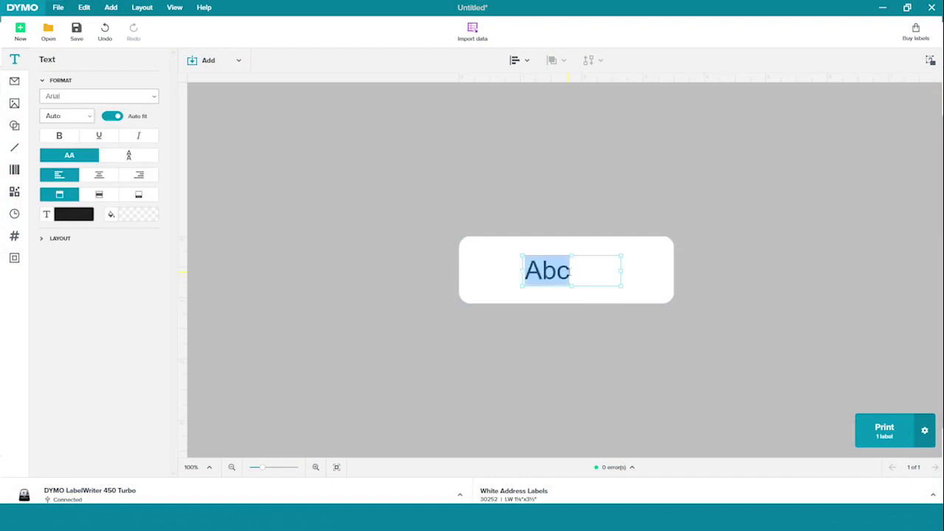
pyautogui.write('Swe')
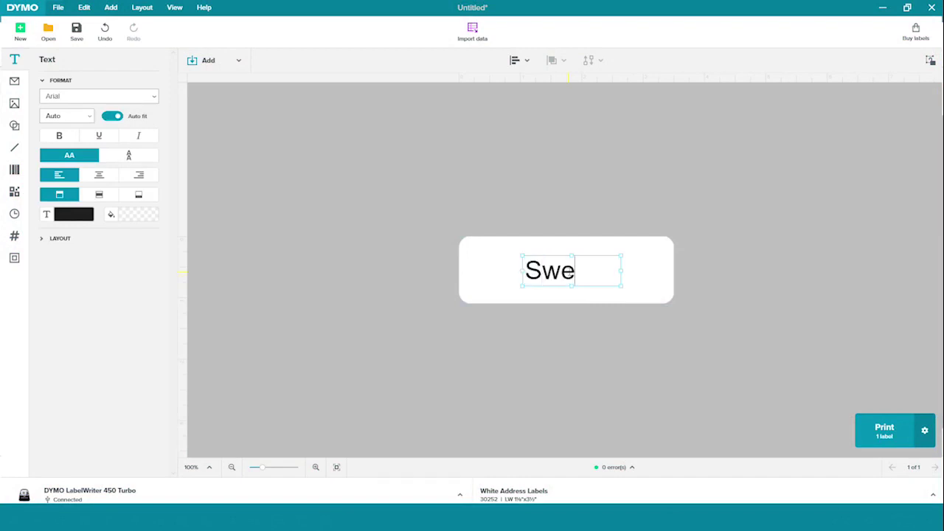
pyautogui.write('aters')
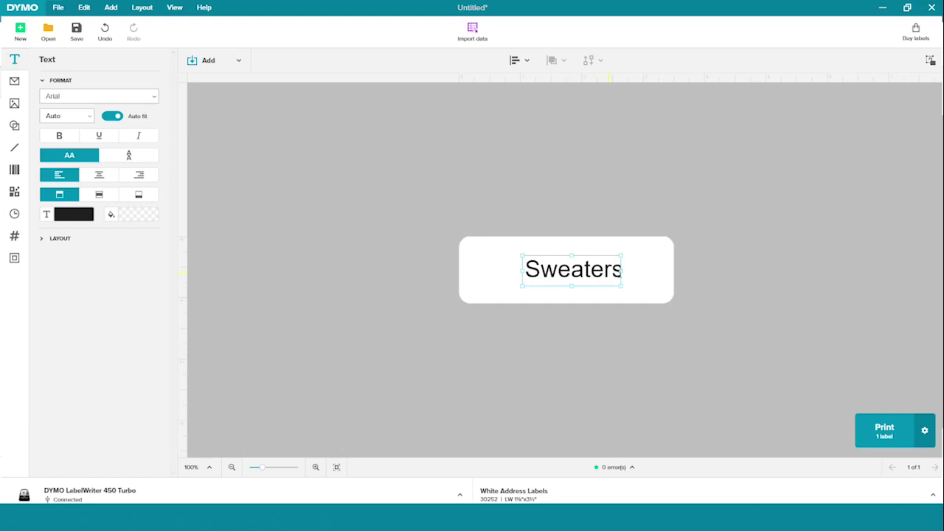
pyautogui.moveTo(621, 272); pyautogui.dragTo(634, 274)
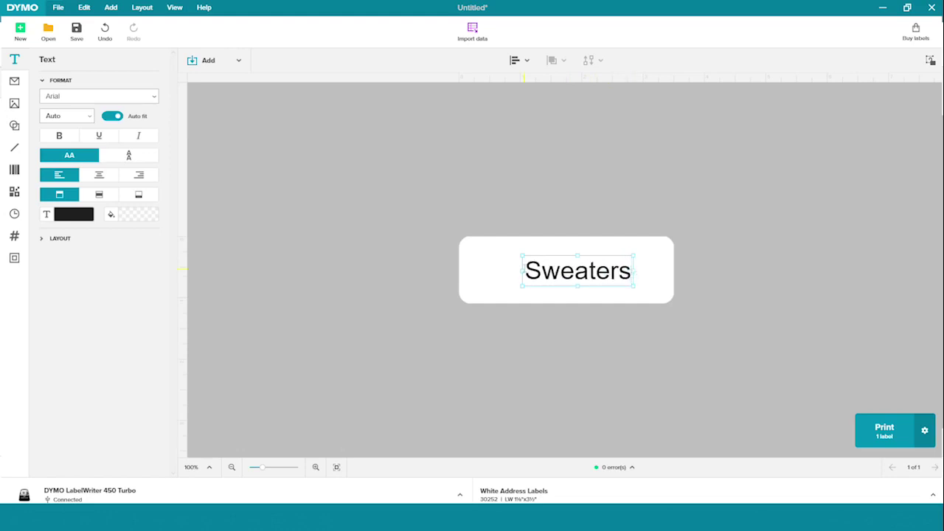
pyautogui.click(517, 273)
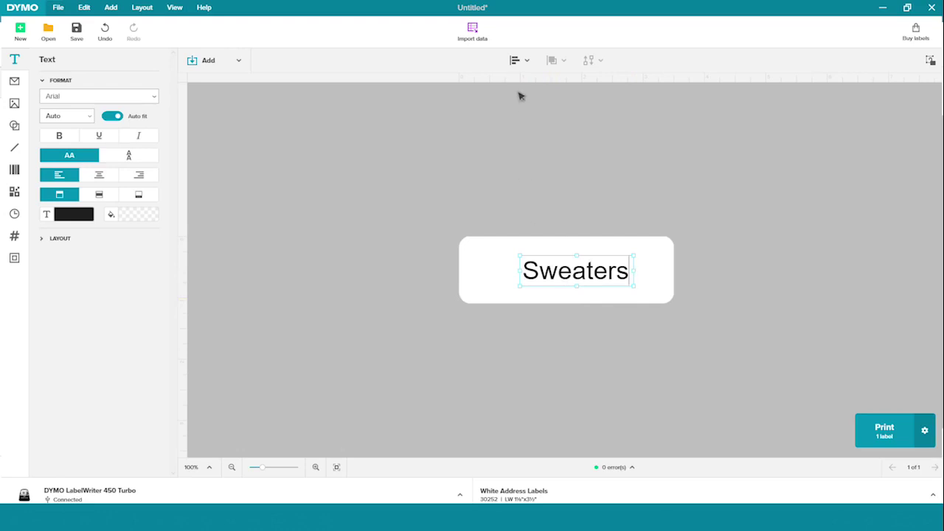
pyautogui.click(517, 61)
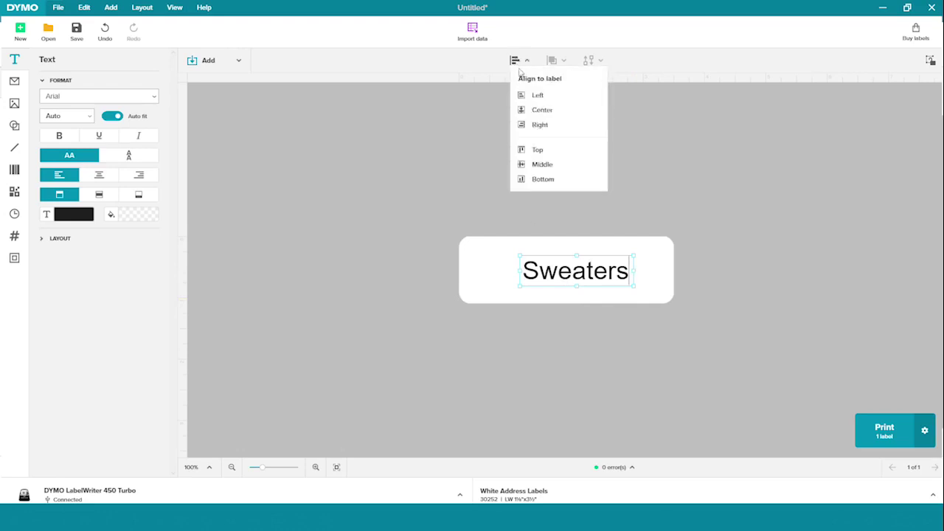
pyautogui.click(537, 110)
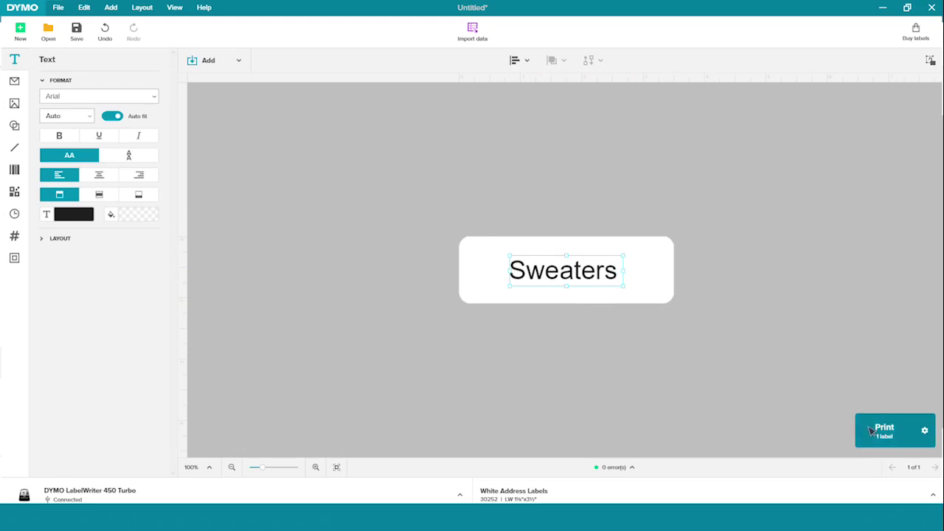
# Raise the print copy count to two in the print settings
pyautogui.click(925, 433)
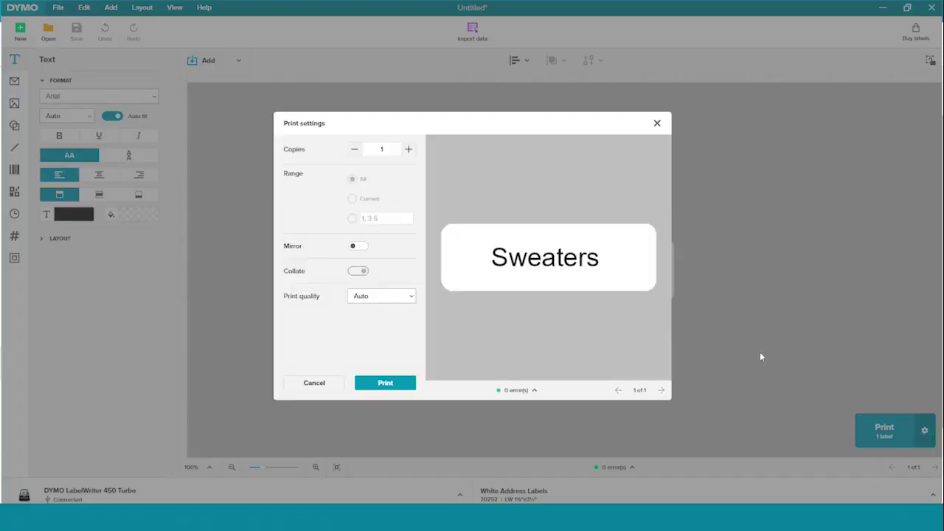
pyautogui.click(409, 150)
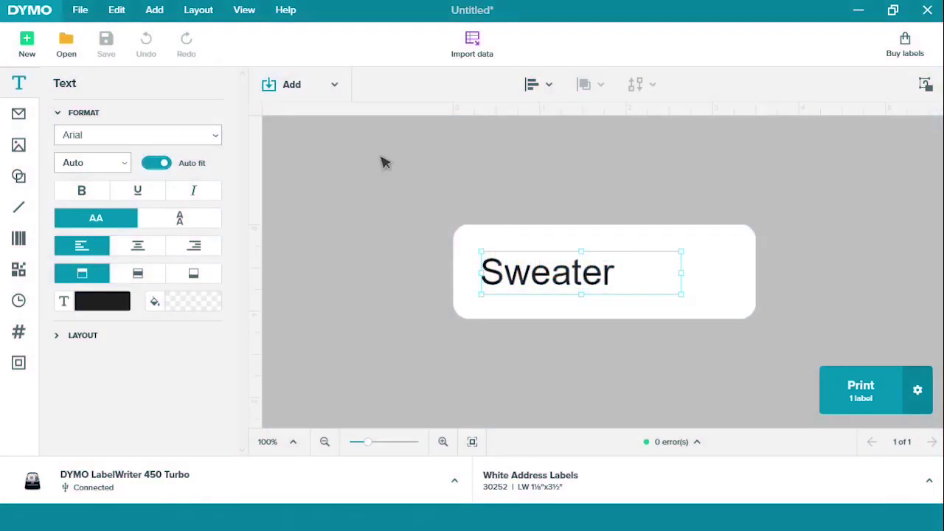
# Add a narrow image box beside the text and fill it with Sample Image.jpg
pyautogui.click(296, 83)
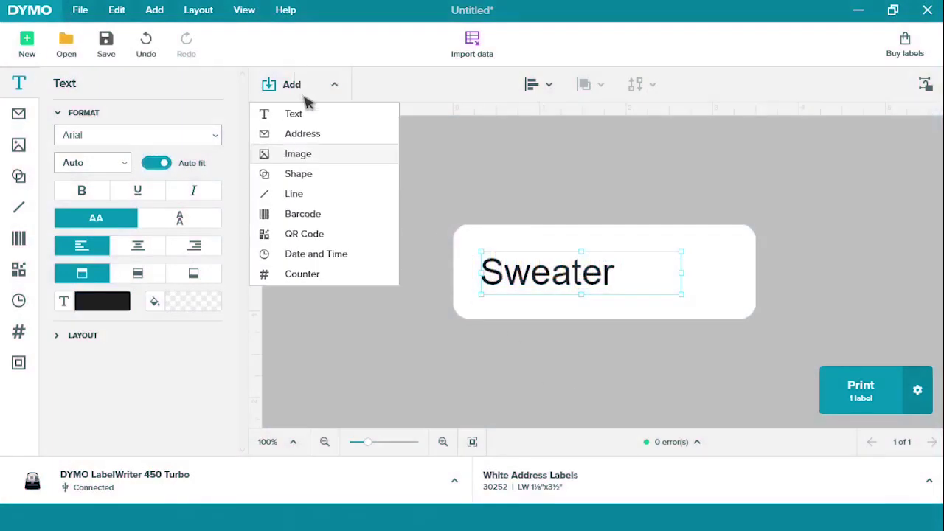
pyautogui.click(320, 154)
pyautogui.moveTo(549, 299)
pyautogui.mouseDown()
pyautogui.moveTo(630, 299)
pyautogui.moveTo(665, 288)
pyautogui.mouseUp()
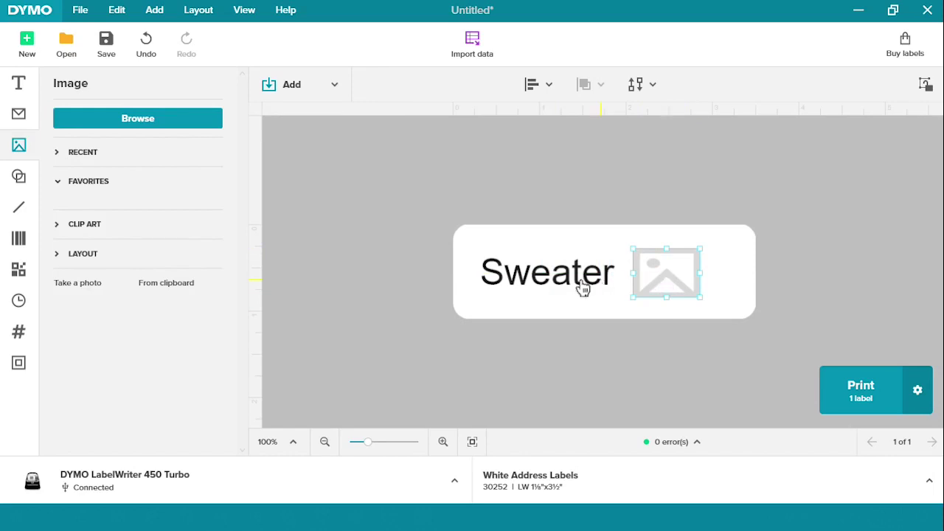
pyautogui.click(75, 223)
pyautogui.click(81, 290)
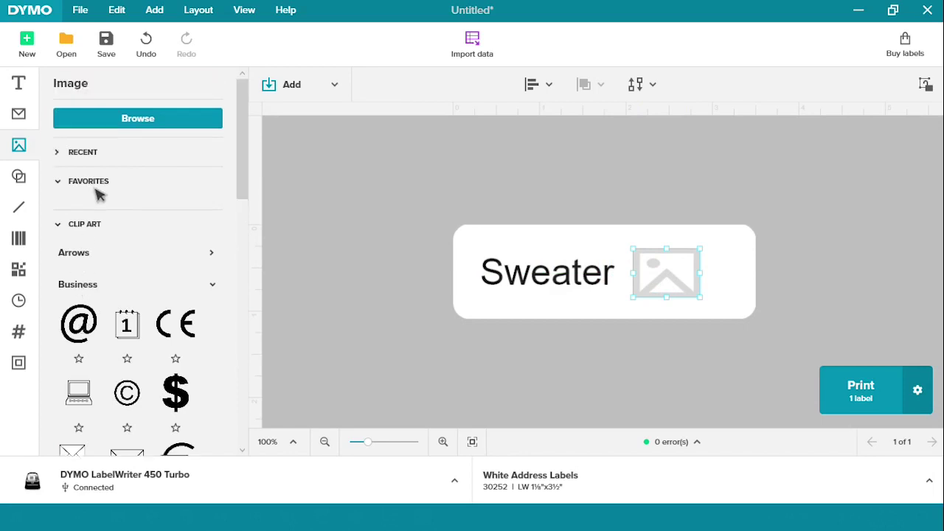
pyautogui.click(109, 123)
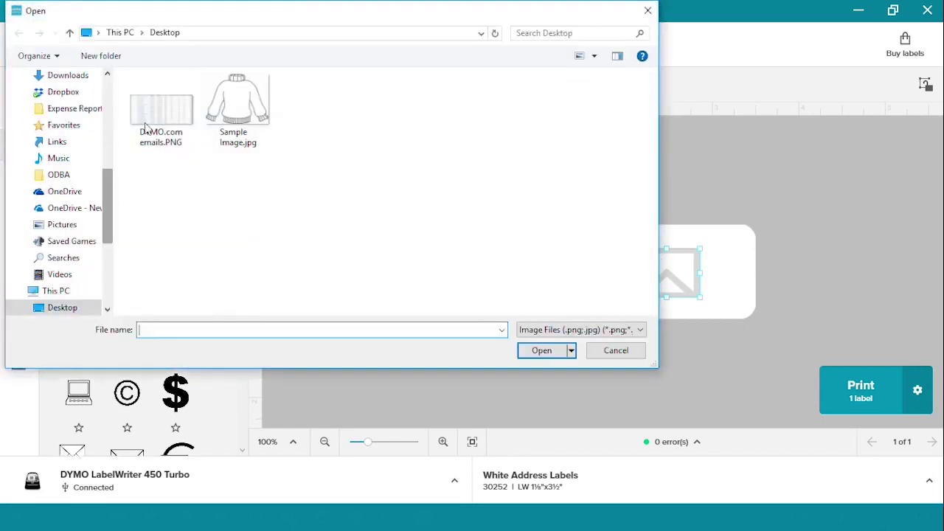
pyautogui.doubleClick(237, 107)
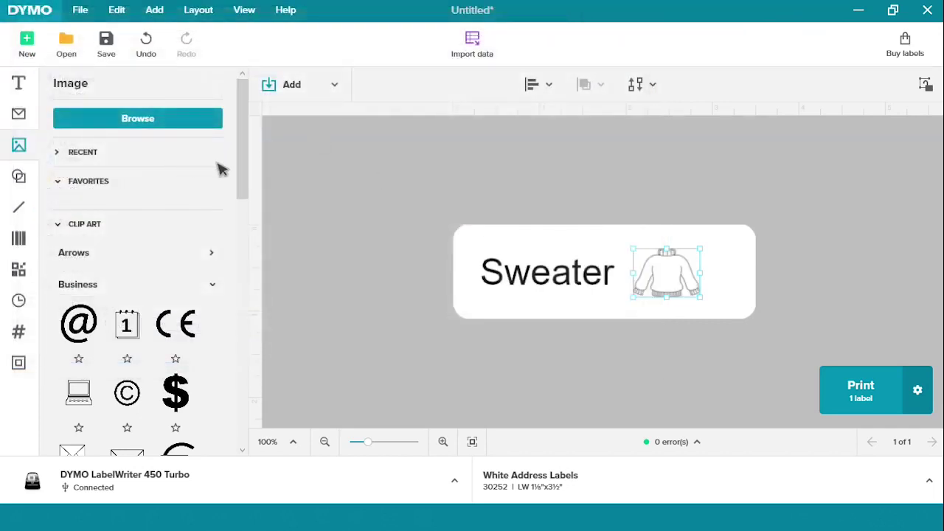
# Mark the recently used sweater image as a favourite
pyautogui.click(84, 153)
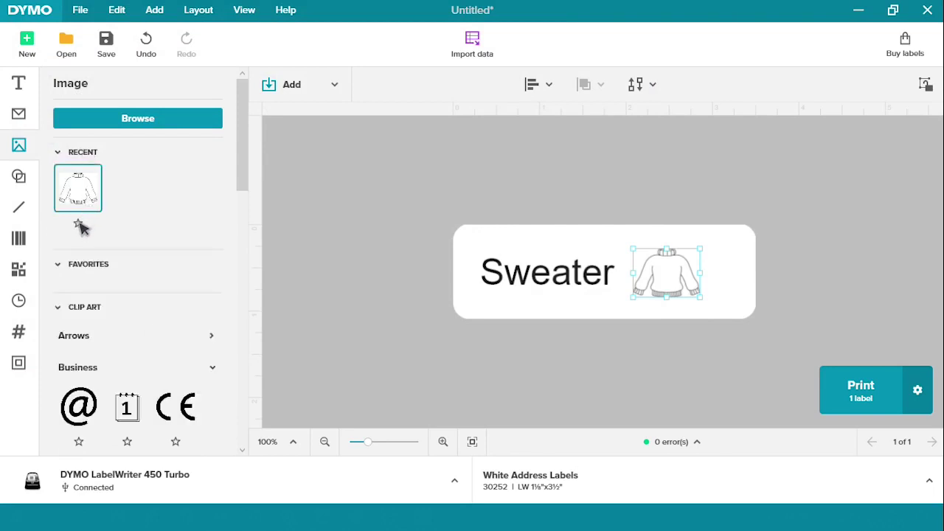
pyautogui.click(78, 224)
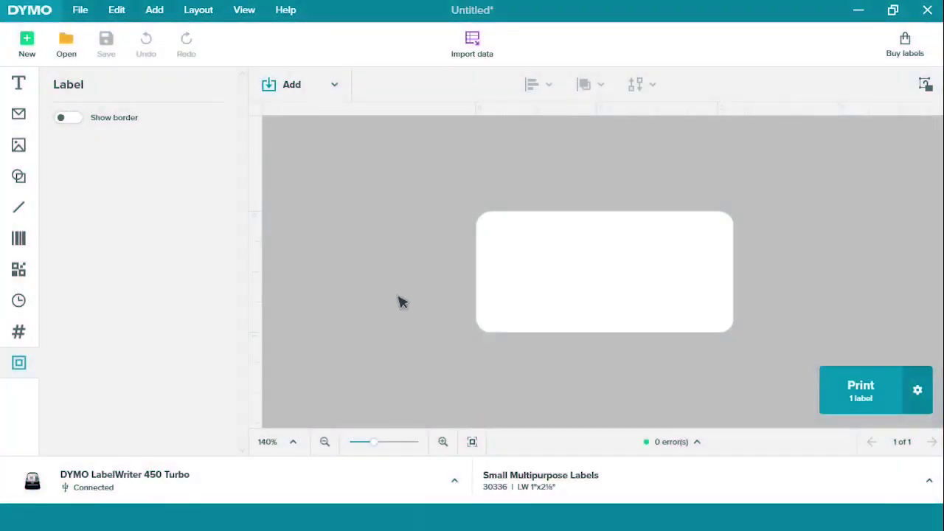
# Add a UPC-E barcode and set its data to 1234567
pyautogui.click(305, 94)
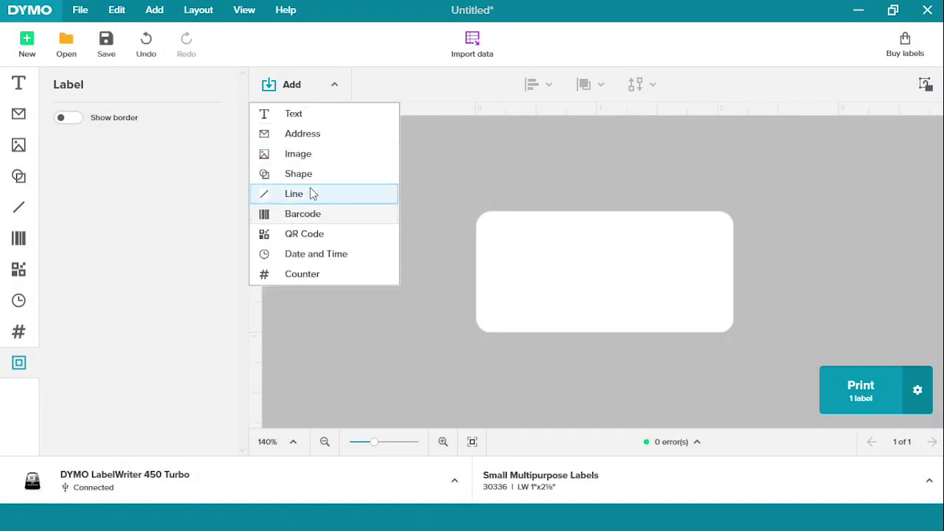
pyautogui.click(303, 214)
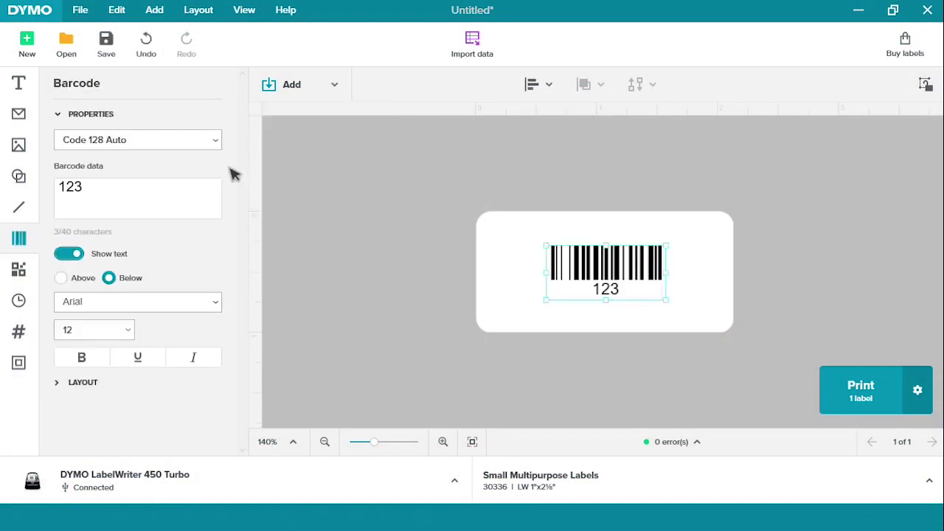
pyautogui.click(179, 142)
pyautogui.scroll(1, 217, 185)
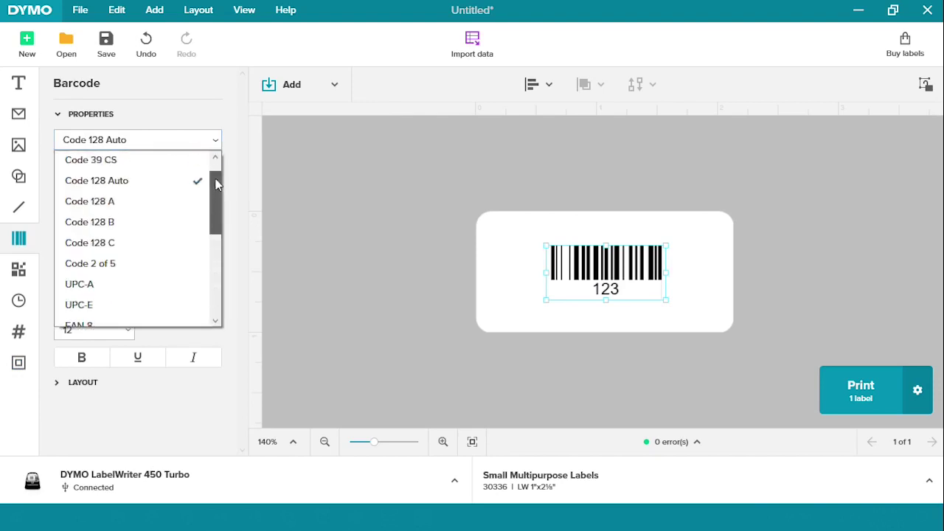
pyautogui.scroll(1, 217, 182)
pyautogui.scroll(-2, 219, 199)
pyautogui.moveTo(218, 204); pyautogui.dragTo(213, 249)
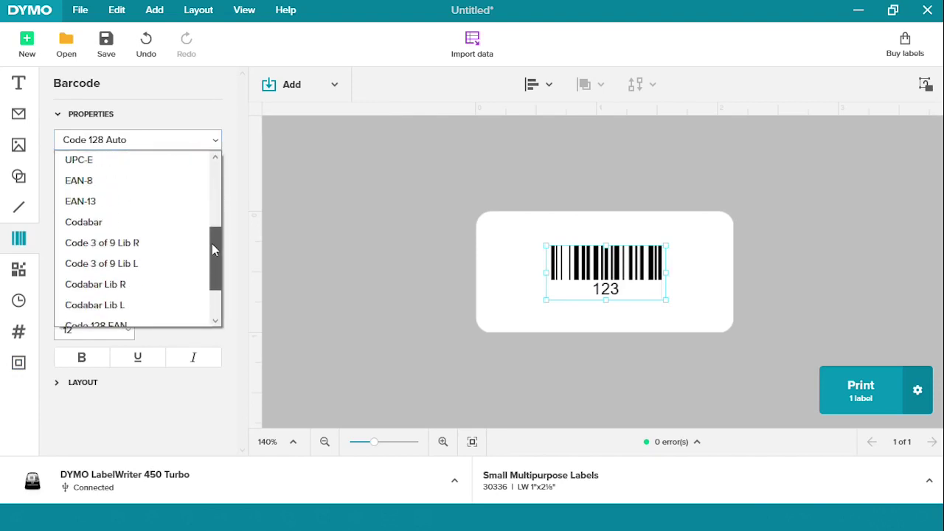
pyautogui.click(110, 163)
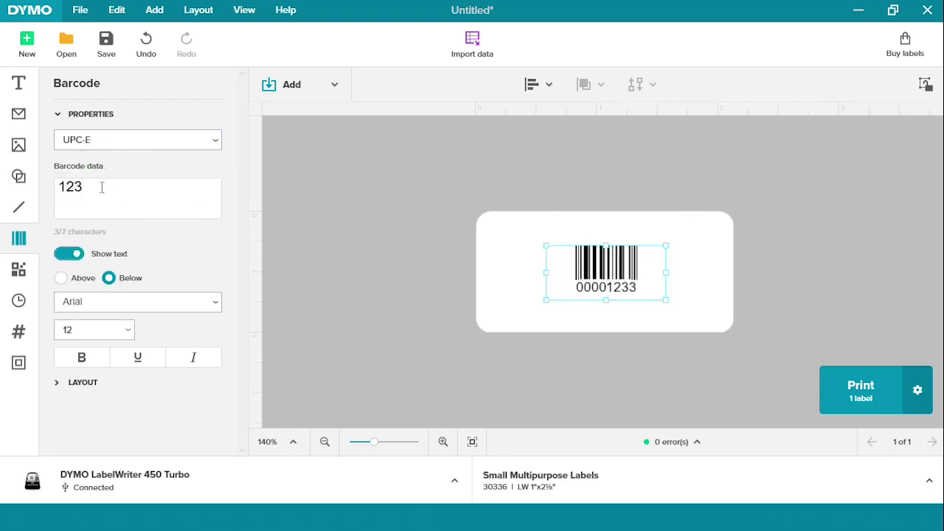
pyautogui.write('45678')
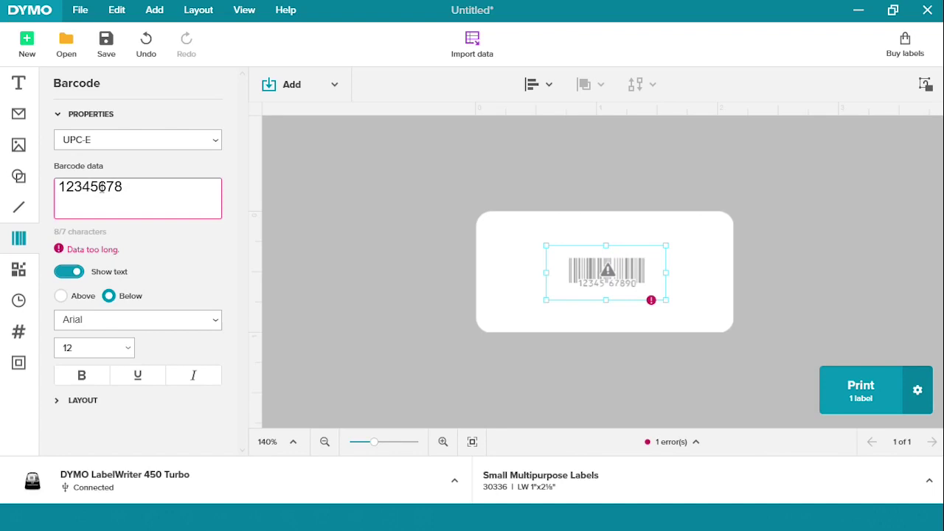
pyautogui.press('BackSpace')
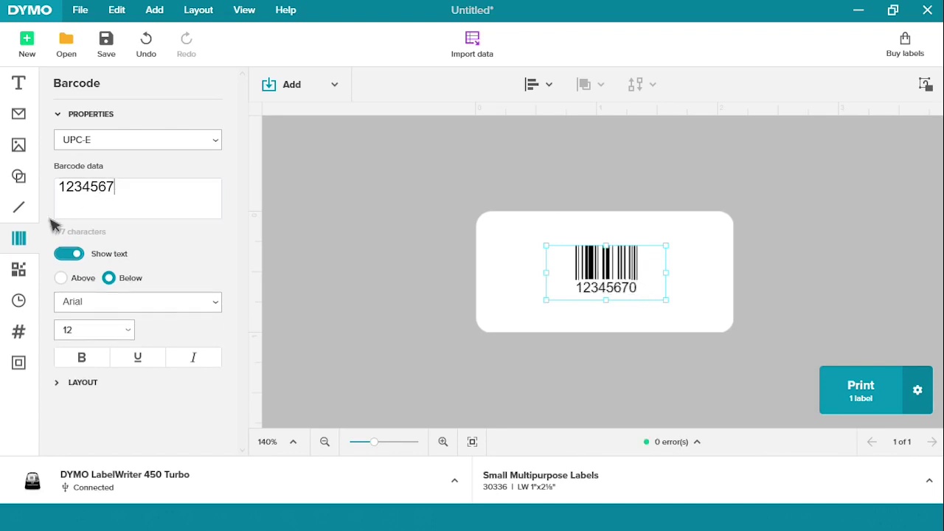
# Rotate the barcode to vertical orientation and stretch it taller at top and bottom
pyautogui.click(84, 384)
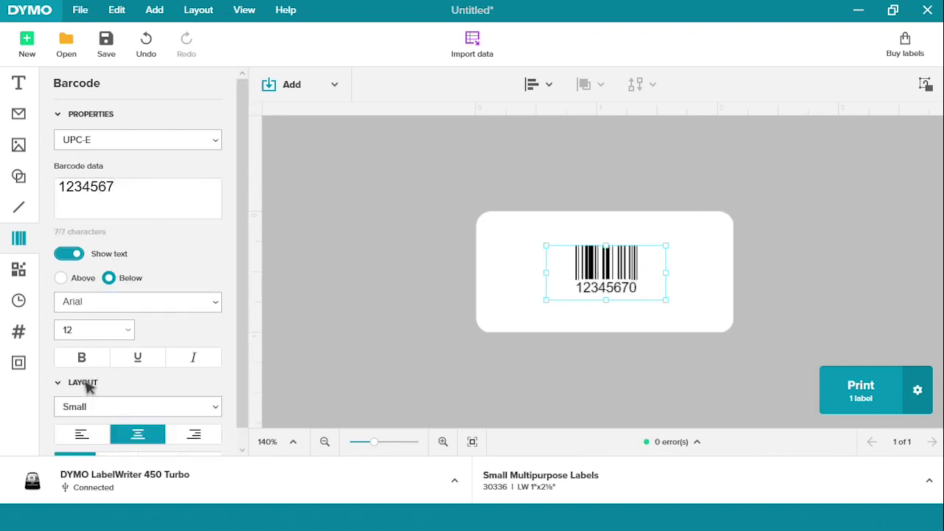
pyautogui.scroll(-1, 145, 366)
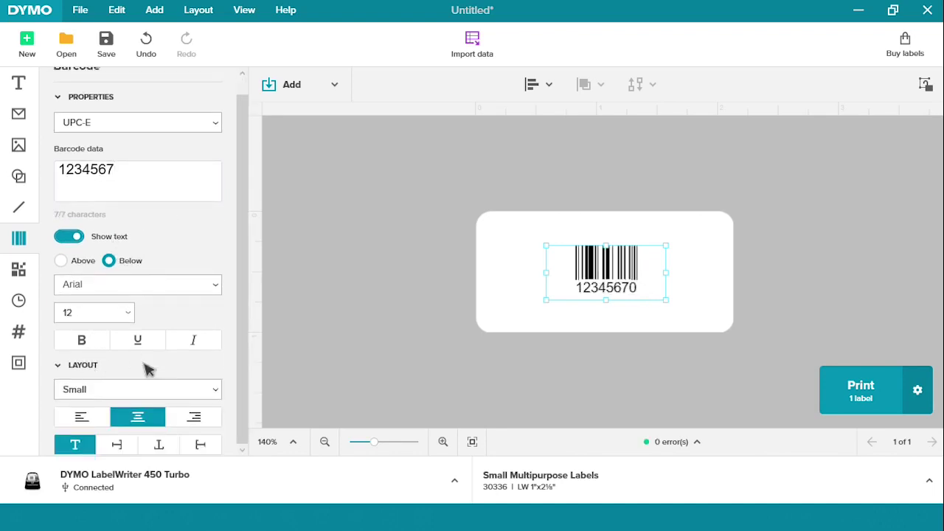
pyautogui.click(200, 444)
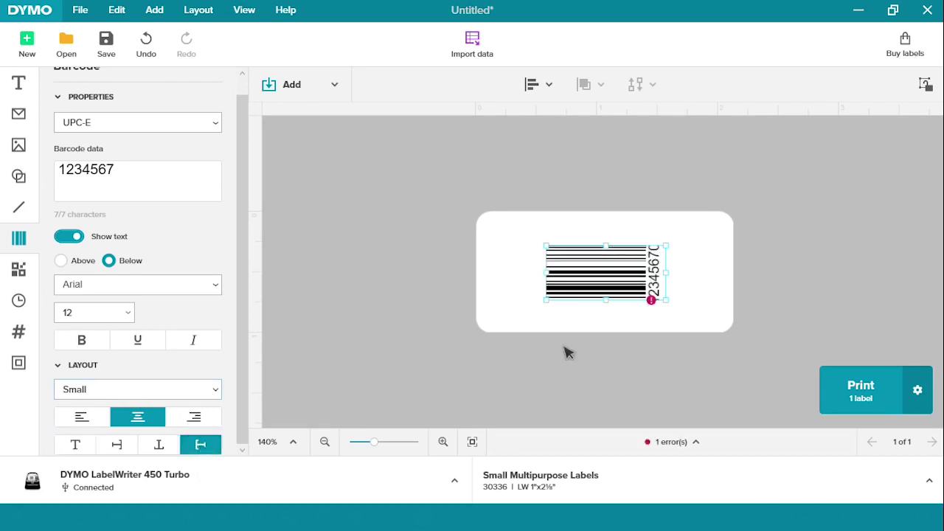
pyautogui.moveTo(605, 307); pyautogui.dragTo(609, 375)
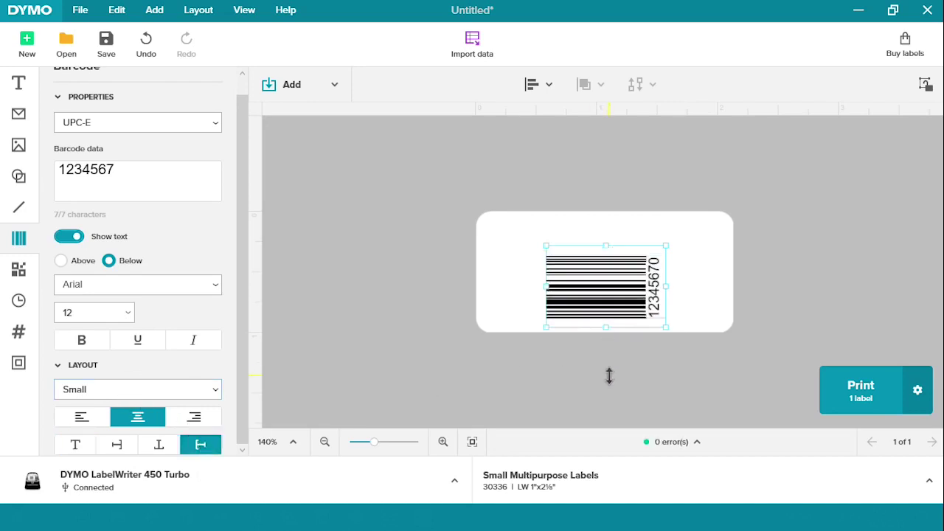
pyautogui.moveTo(606, 245); pyautogui.dragTo(596, 177)
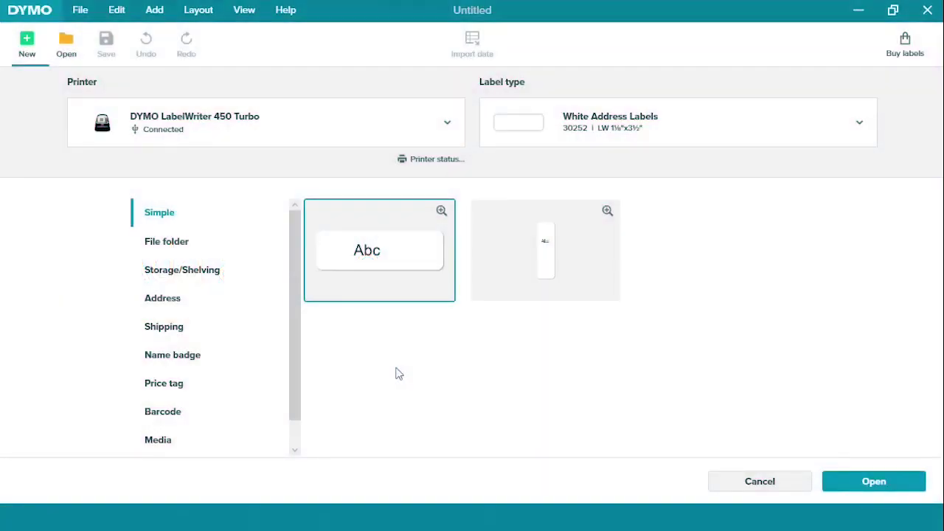
# Open the Welcome name-badge template on 30857 White Name Badge Labels
pyautogui.click(591, 142)
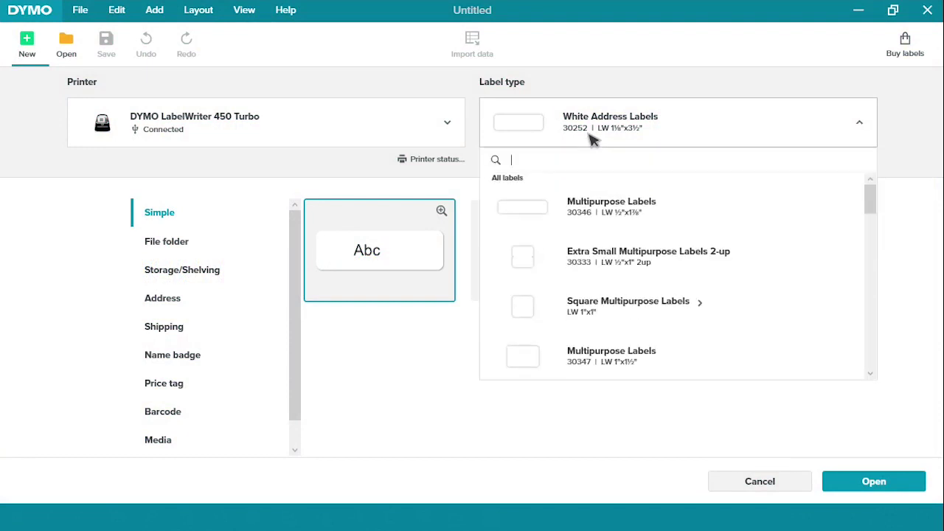
pyautogui.write('30857')
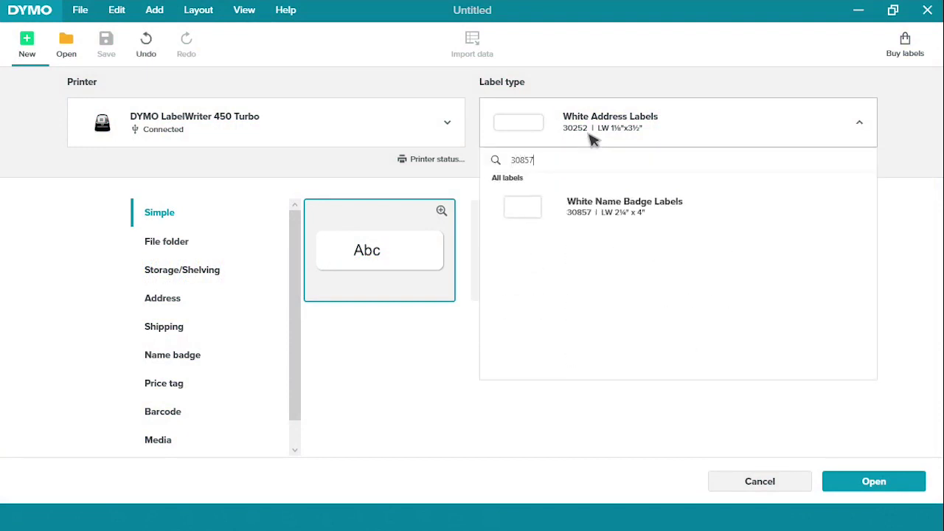
pyautogui.click(589, 208)
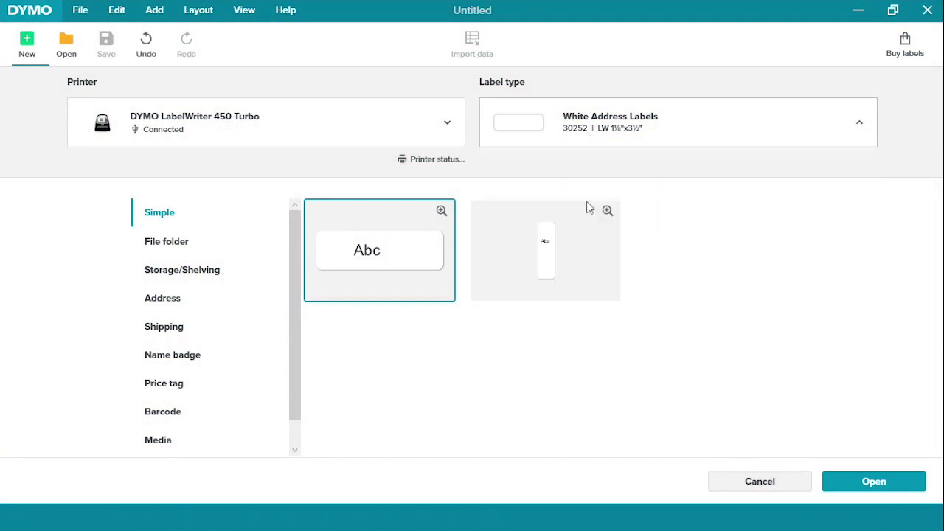
pyautogui.click(200, 362)
pyautogui.click(329, 355)
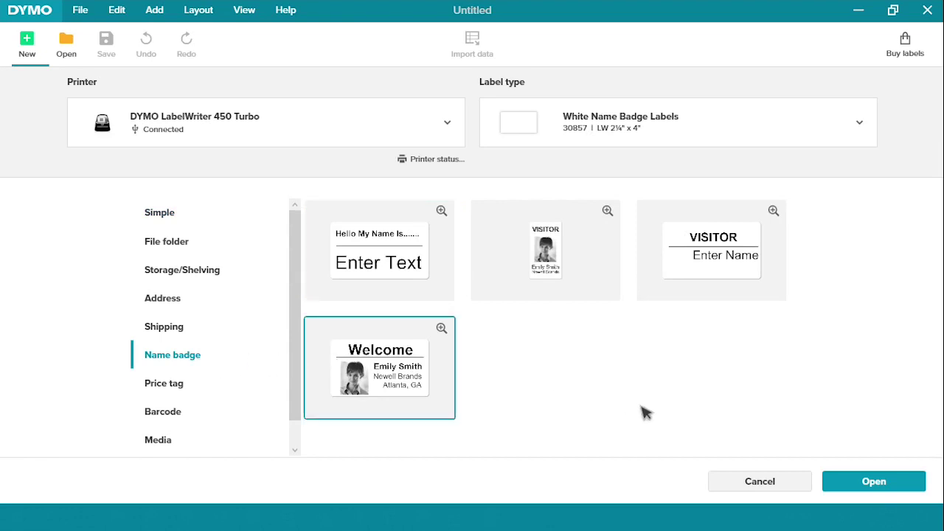
pyautogui.click(872, 481)
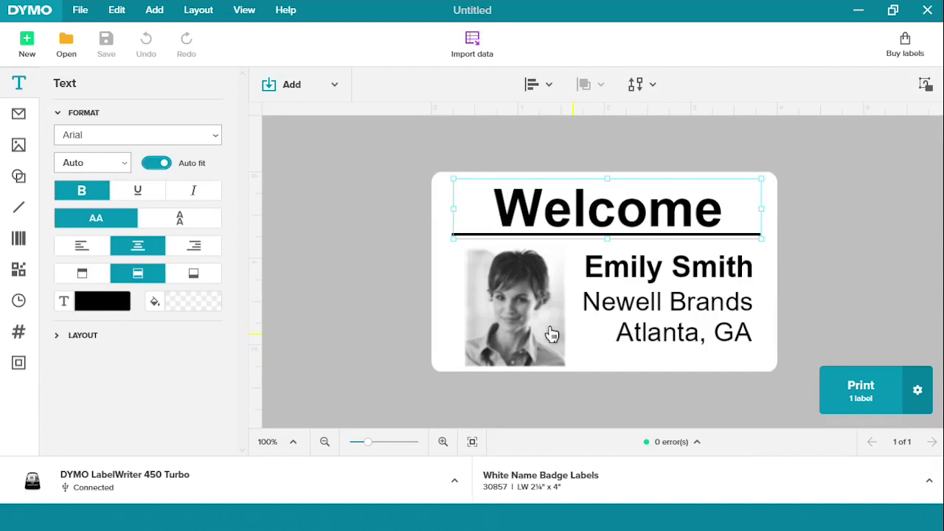
# Replace the badge photo with Sample Image Headshot.jpg and shrink it beside the name
pyautogui.click(481, 297)
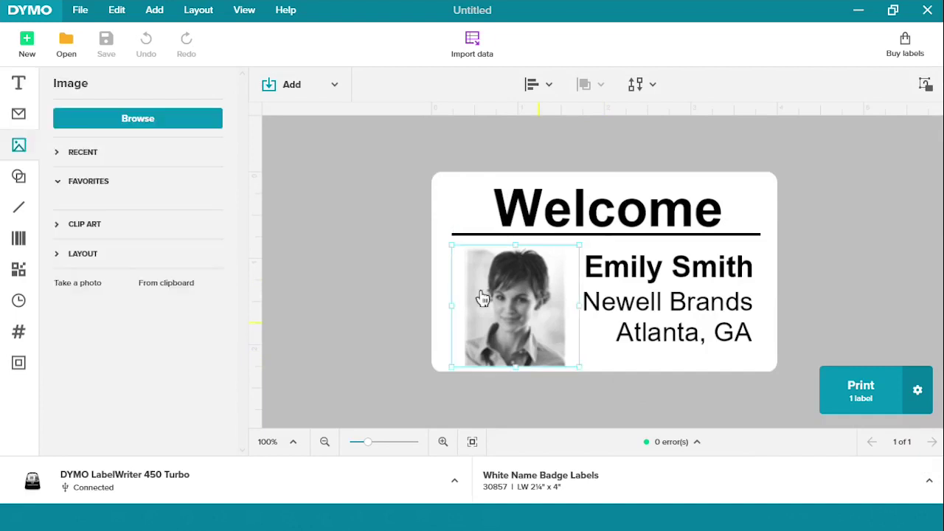
pyautogui.click(137, 122)
pyautogui.click(309, 127)
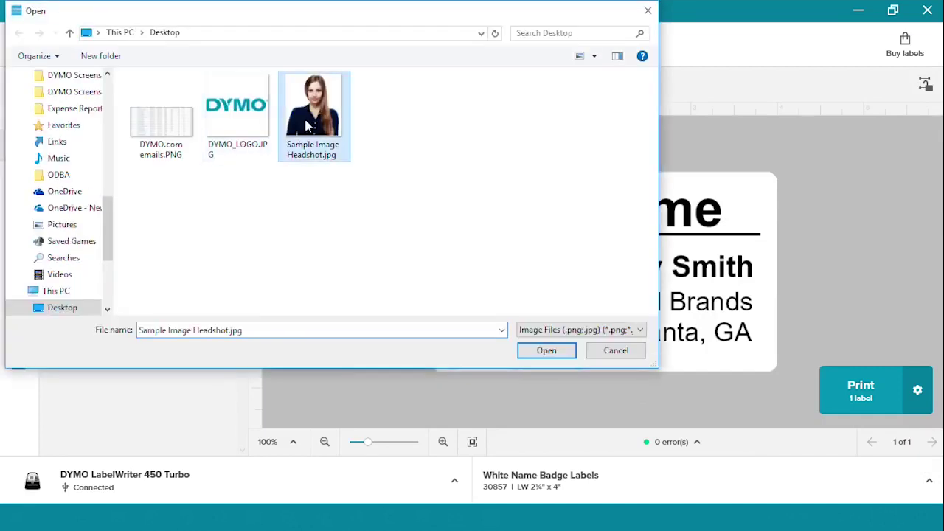
pyautogui.click(547, 354)
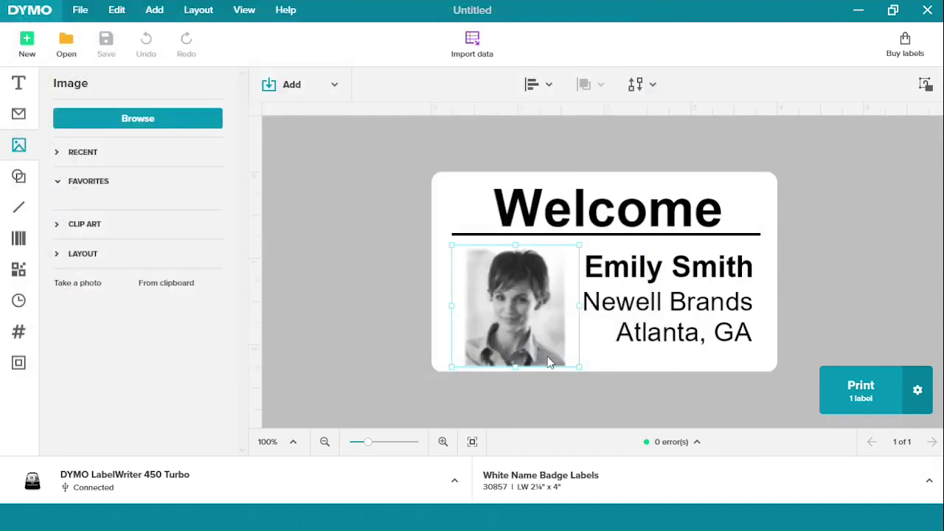
pyautogui.moveTo(450, 366); pyautogui.dragTo(506, 320)
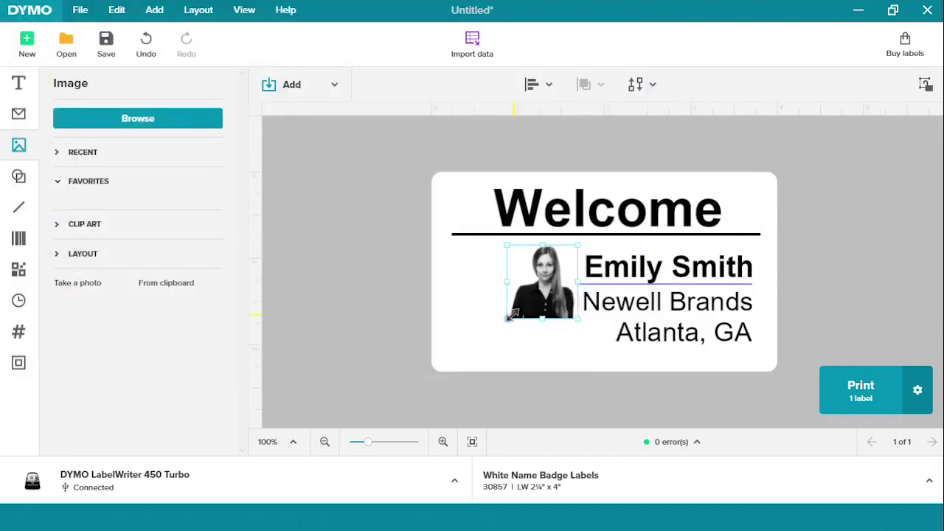
# Replace the sample name on the badge with the attendee's full name
pyautogui.click(632, 275)
pyautogui.doubleClick(632, 275)
pyautogui.write('J')
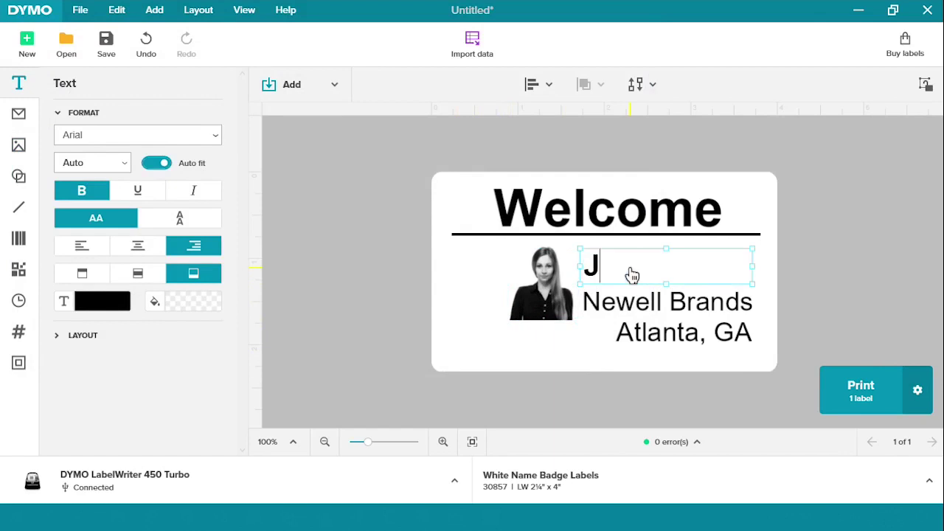
pyautogui.write('amie Ke')
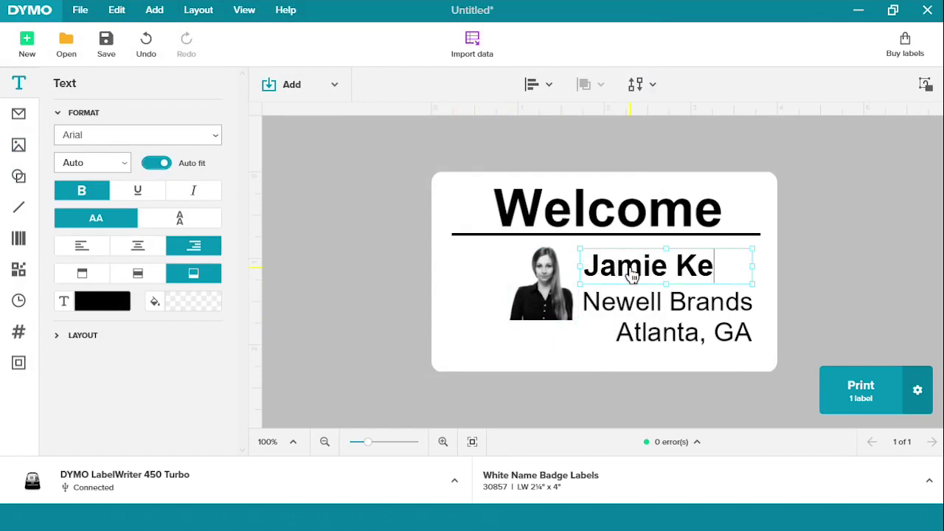
pyautogui.write('lly')
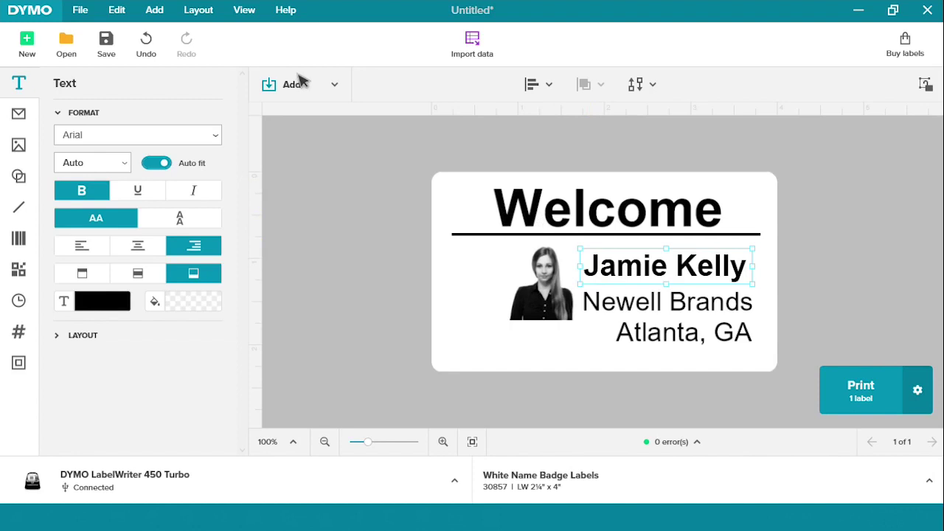
# Insert a QR code, shrink it to a small square, and move it to the bottom-left corner
pyautogui.click(295, 84)
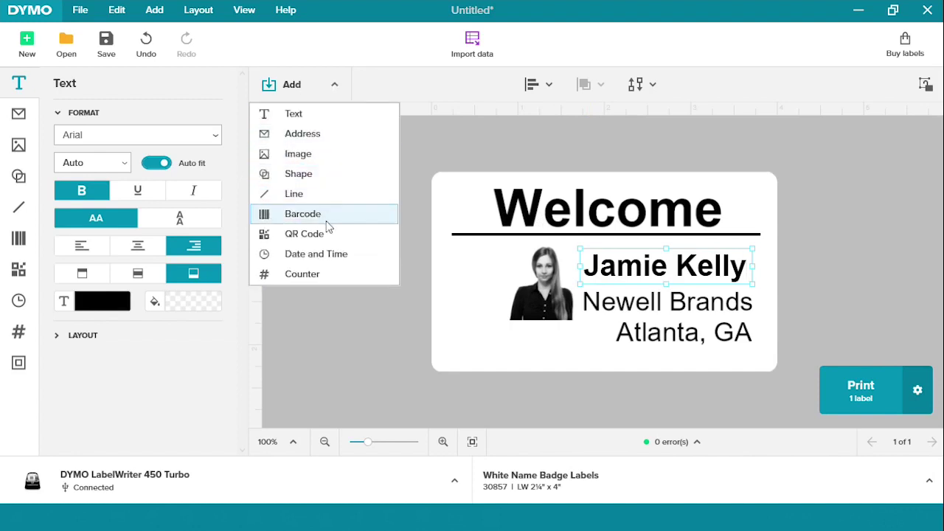
pyautogui.click(326, 231)
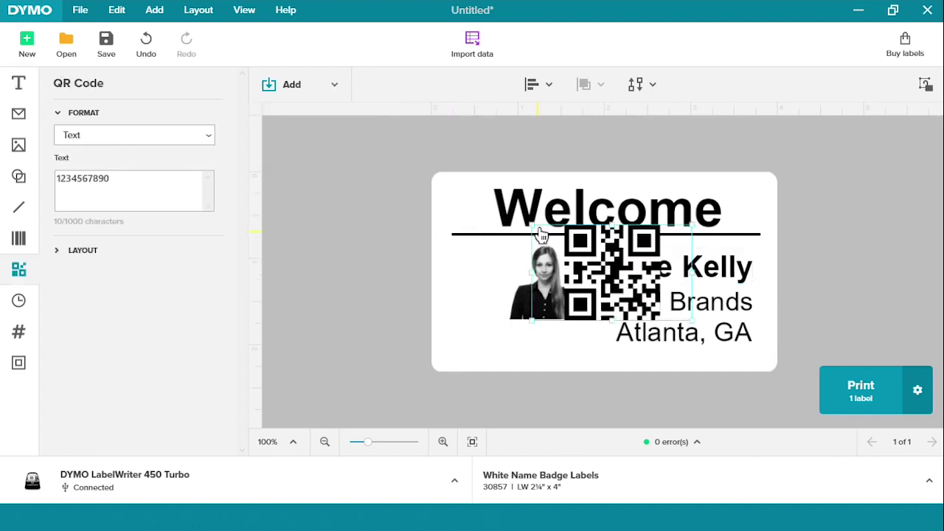
pyautogui.moveTo(531, 222); pyautogui.dragTo(639, 286)
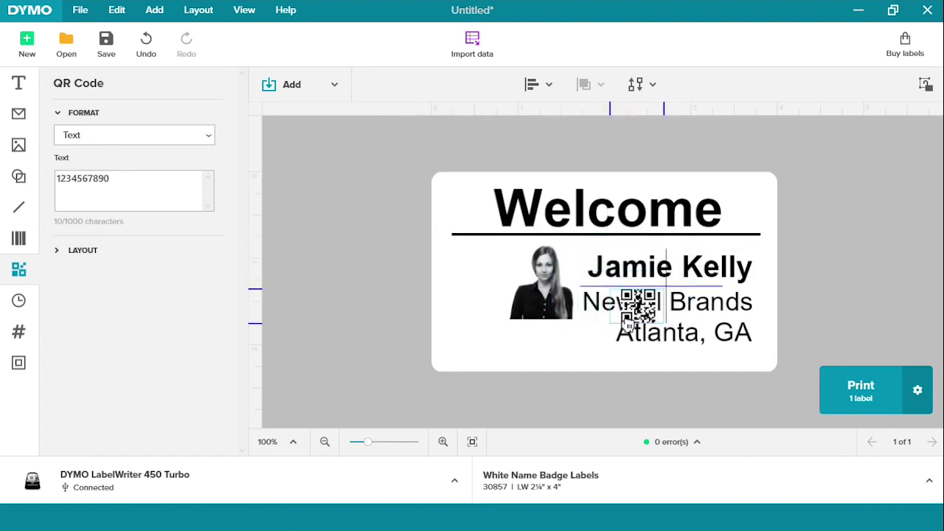
pyautogui.moveTo(629, 323); pyautogui.dragTo(480, 367)
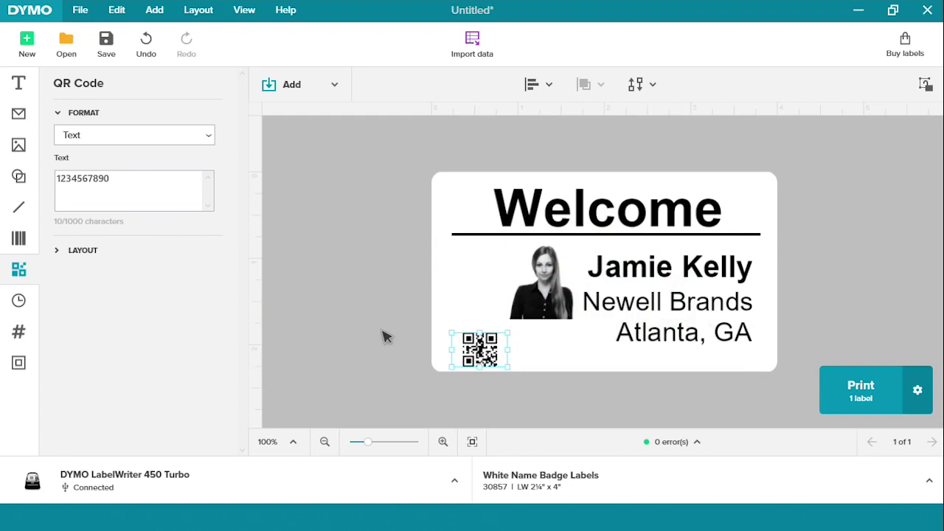
pyautogui.click(150, 184)
pyautogui.doubleClick(149, 183)
pyautogui.write('I arr')
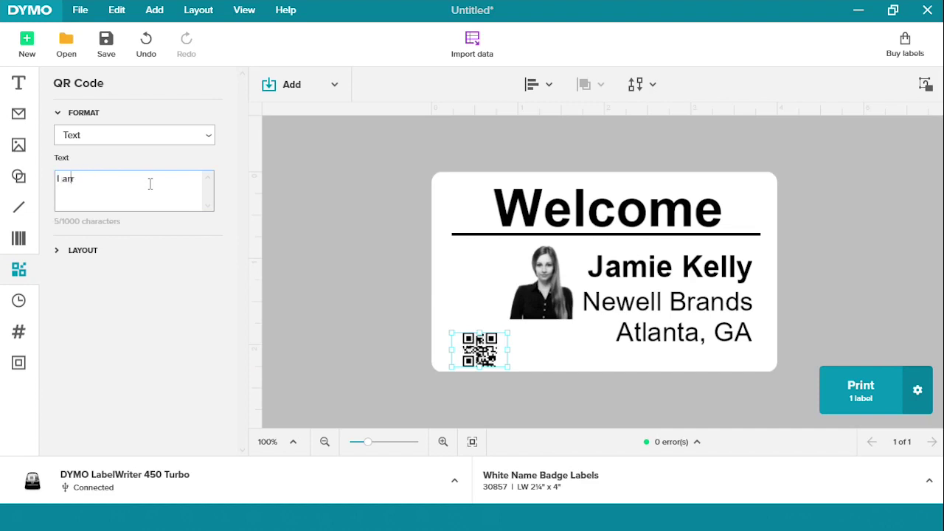
pyautogui.write('ived at 1')
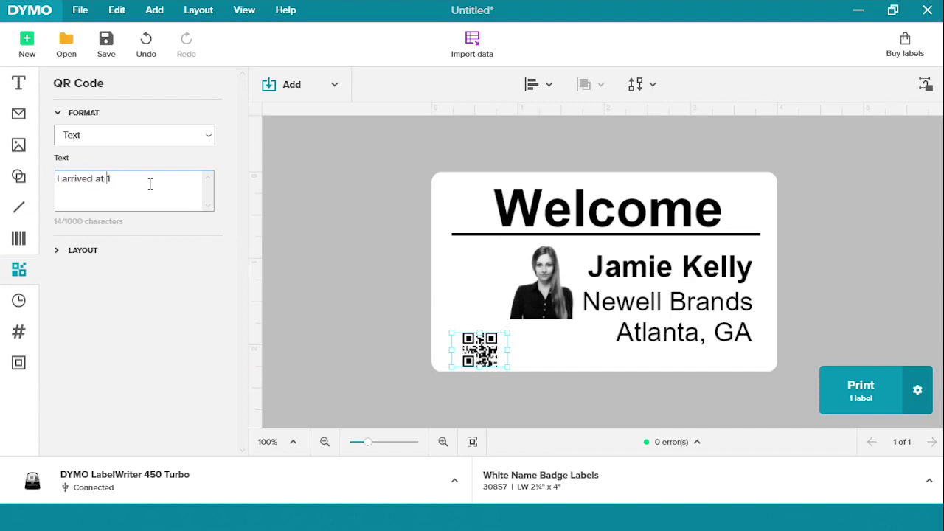
pyautogui.write('0:30am ')
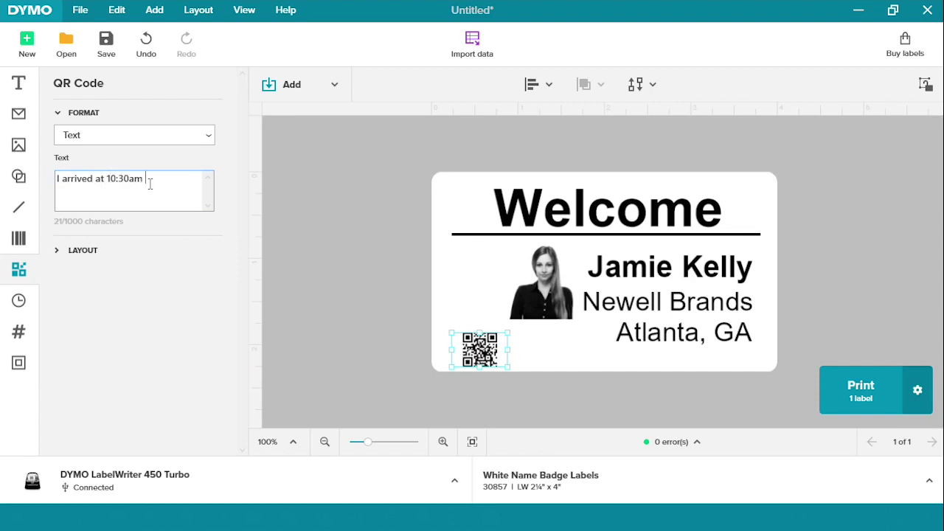
pyautogui.write('on 12/5/20')
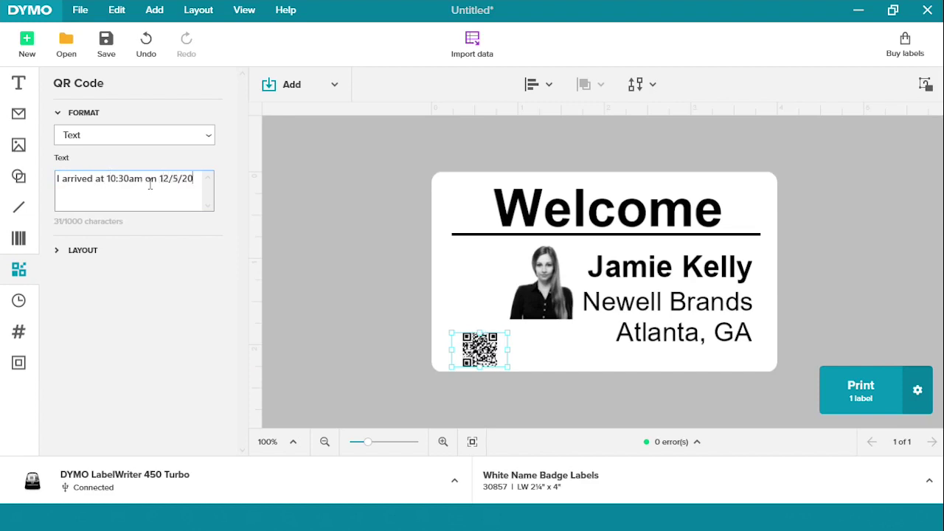
pyautogui.write('18.')
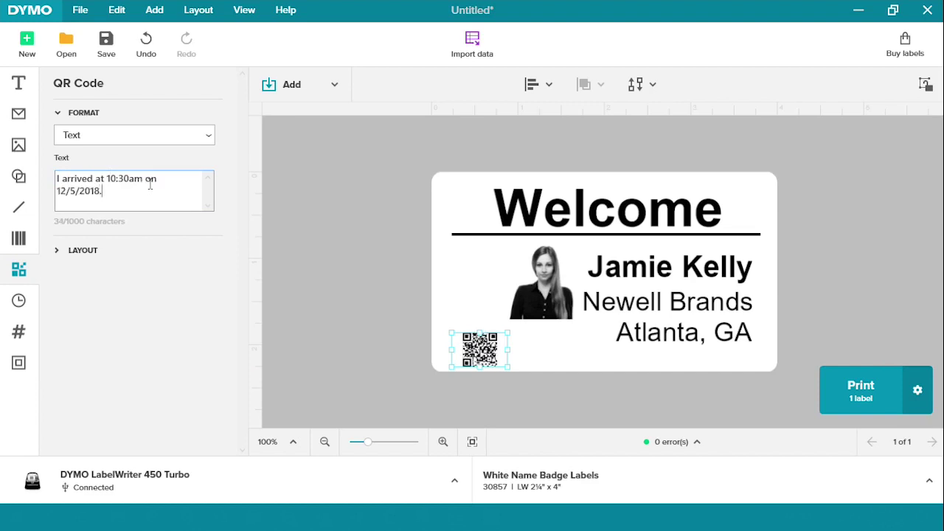